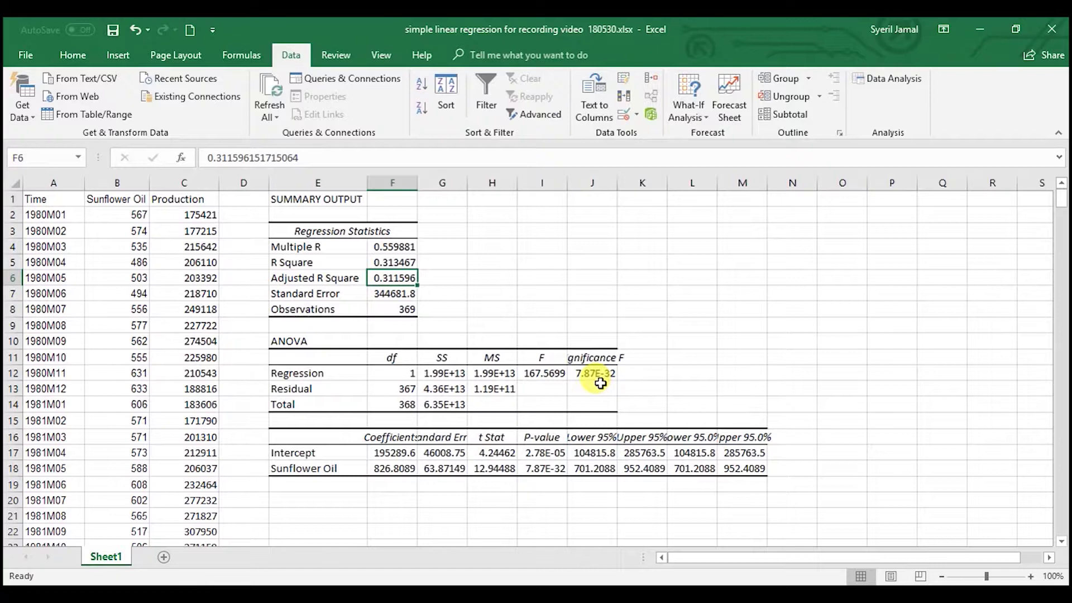
scroll(460, 452, down, 1)
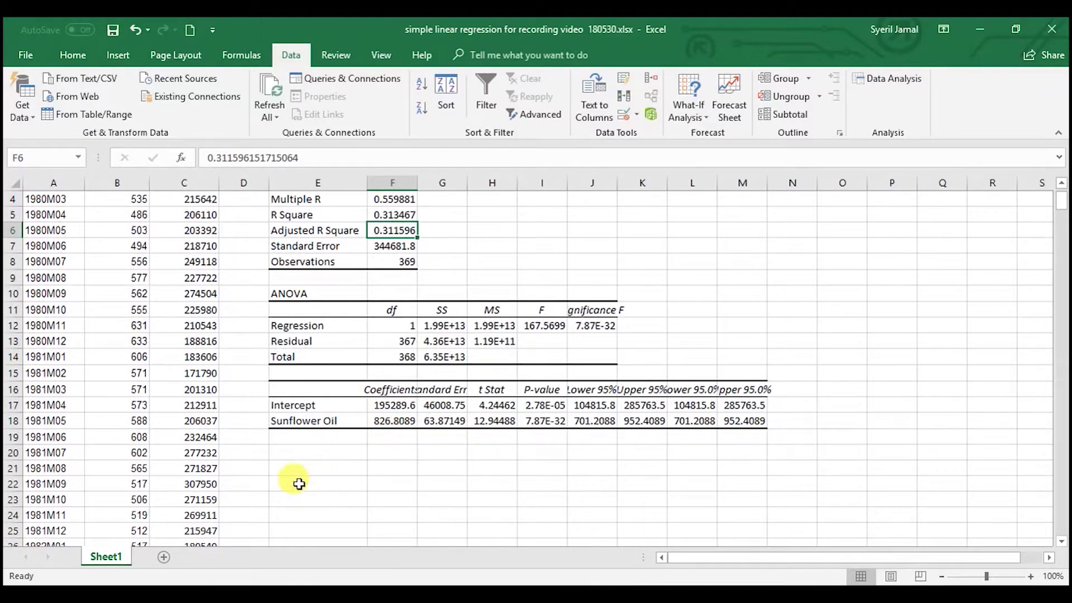
Enter the equation 'Y=195289.6218 + 826.8089 SUNFLOWER OIL' in cell E20
click(321, 456)
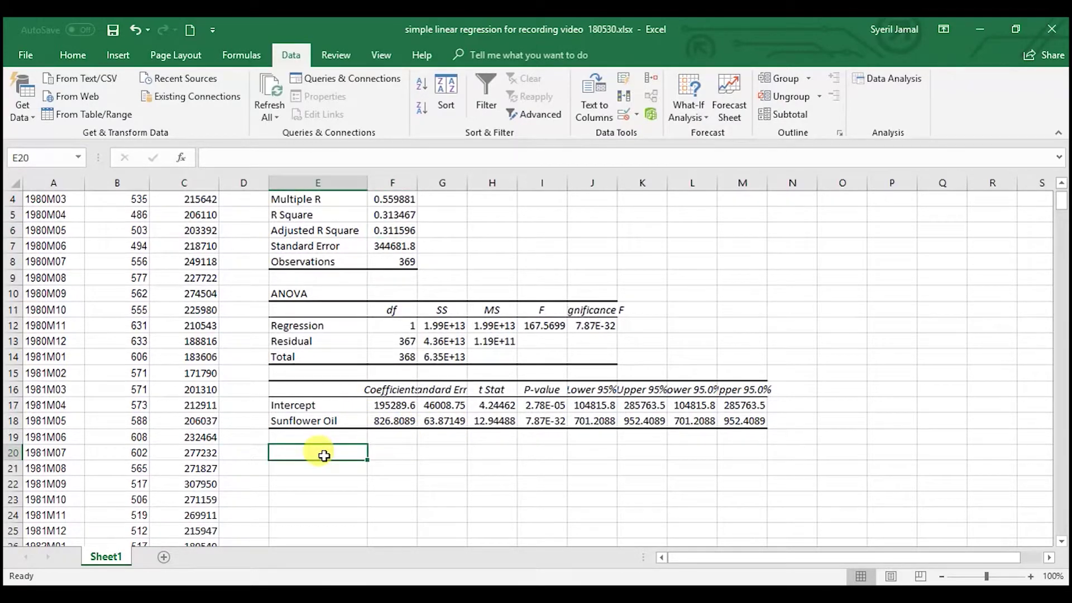
text(Y=195289.6218 + )
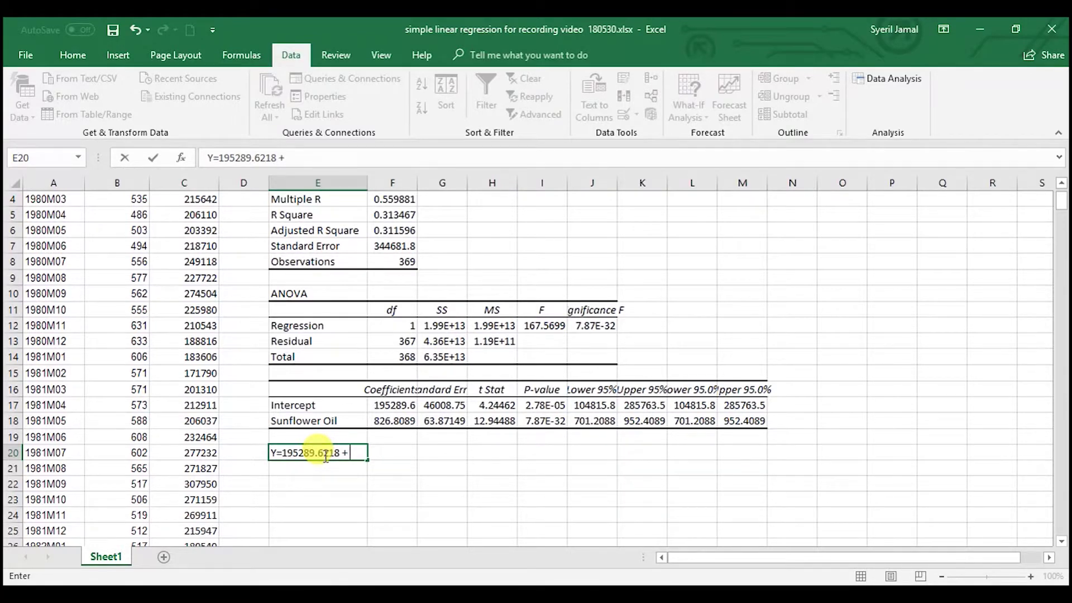
text(826.)
text(8)
text(0)
text(89 )
text(SUNFLO)
text(WE)
key(BackSpace)
key(BackSpace)
text(WER)
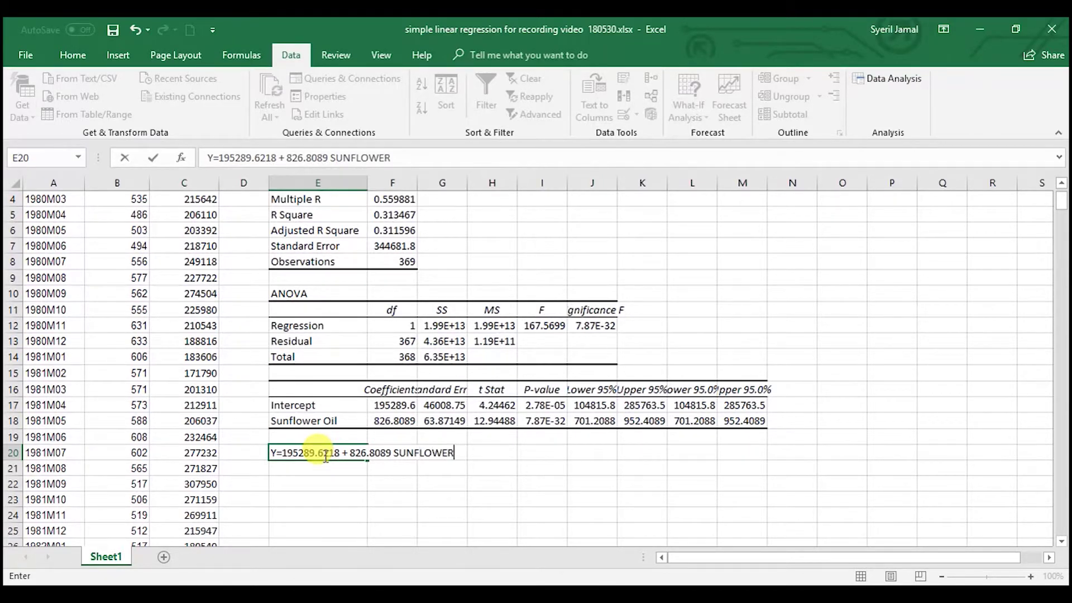
text( OIL)
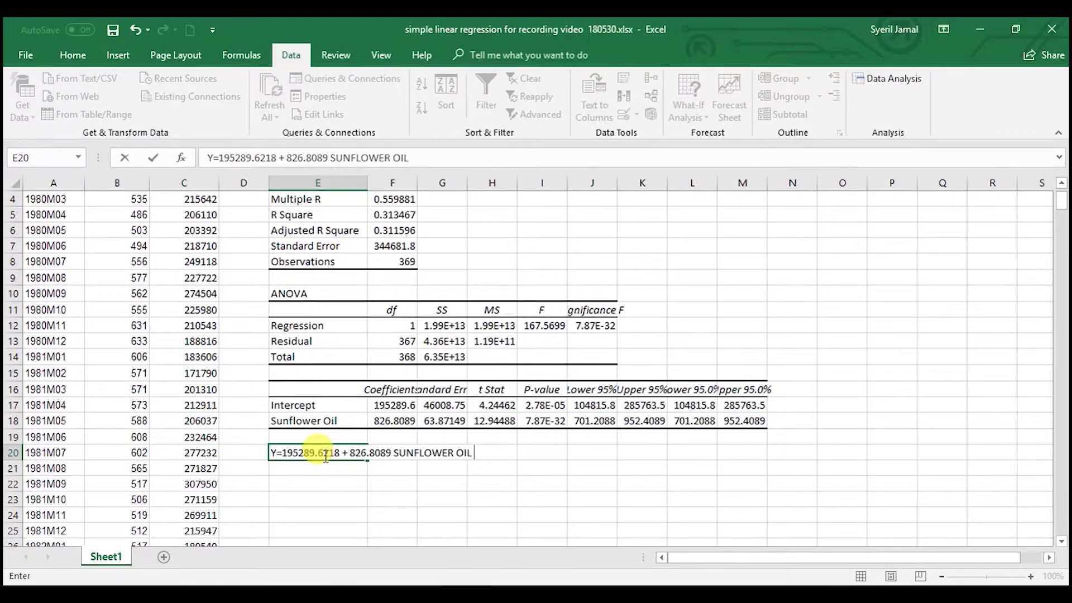